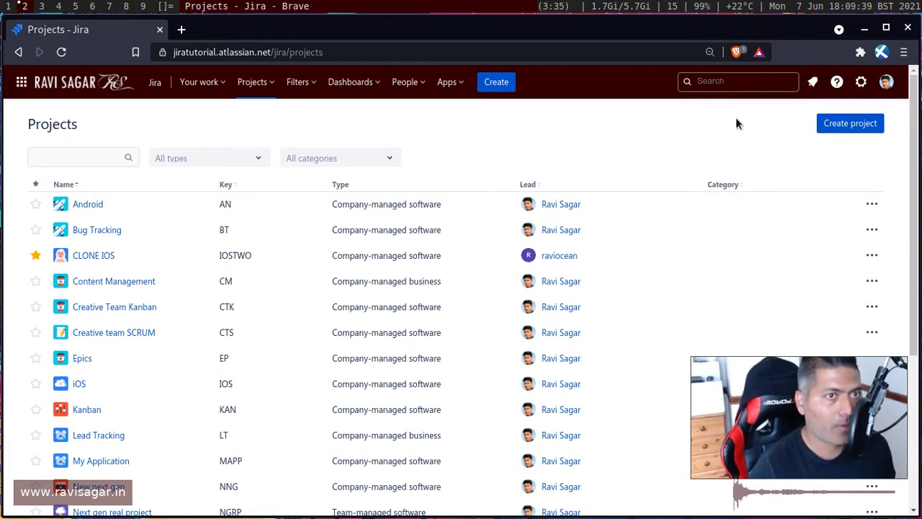
Open the Backup manager in the Jira System settings.
click(861, 83)
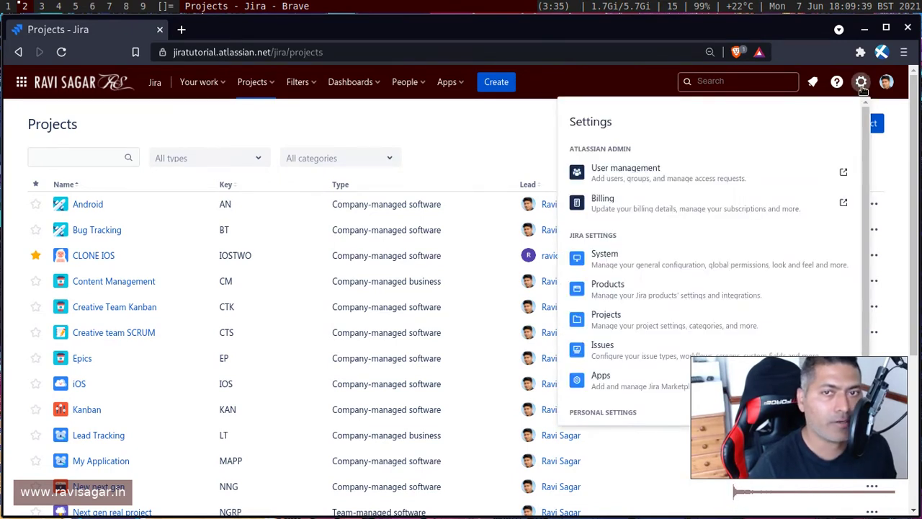
drag(856, 413, 144, 47)
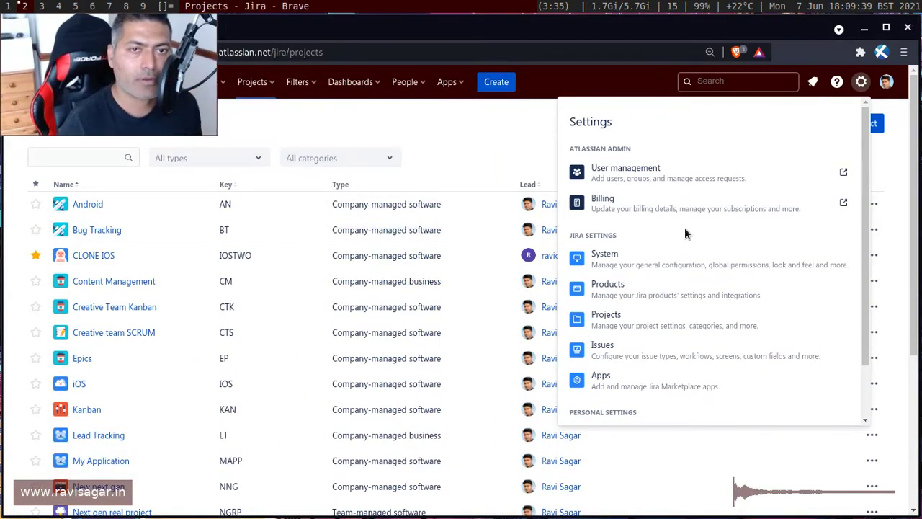
click(649, 257)
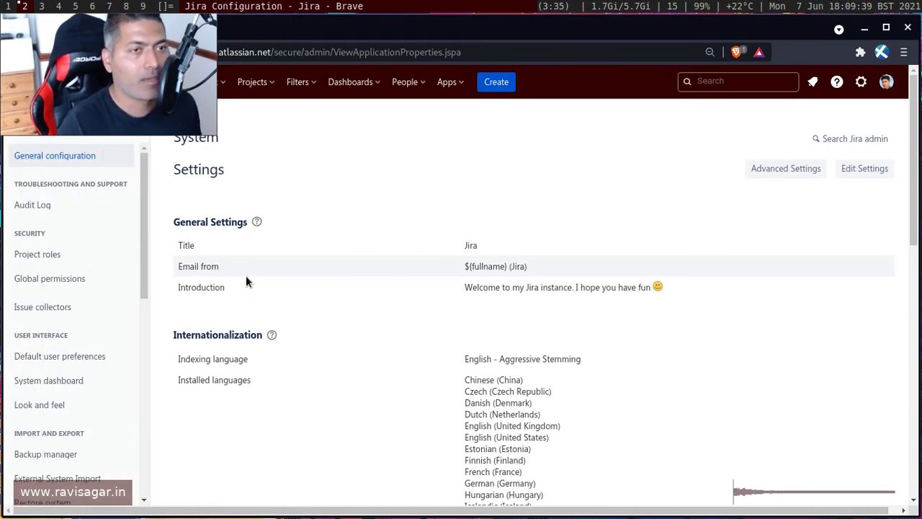
scroll(85, 290, down, 5)
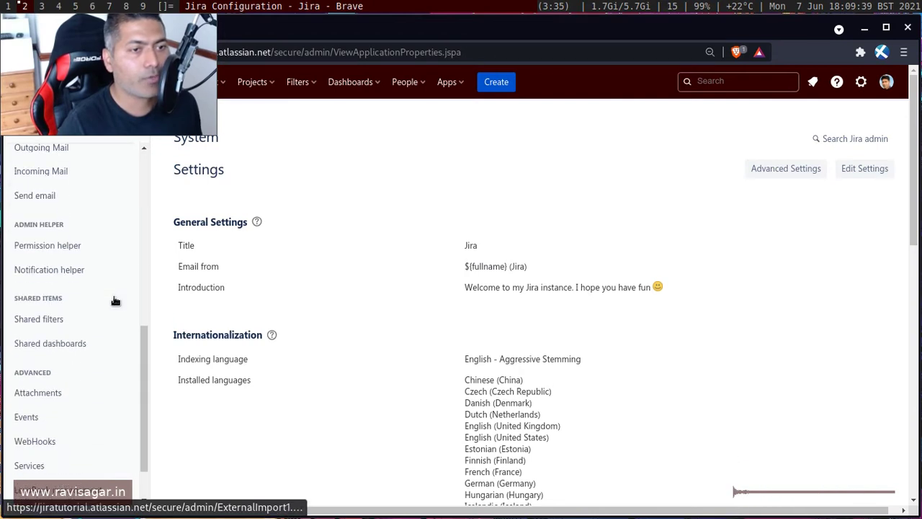
scroll(113, 299, down, 2)
drag(122, 63, 826, 447)
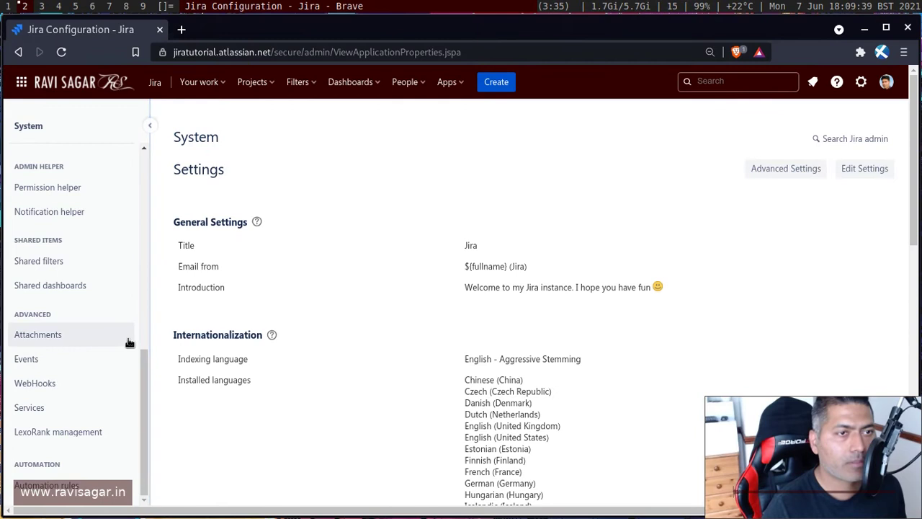
scroll(111, 361, down, 2)
scroll(105, 371, up, 8)
click(73, 326)
mouse_move(782, 467)
mouse_down()
mouse_move(782, 266)
mouse_move(781, 467)
mouse_up()
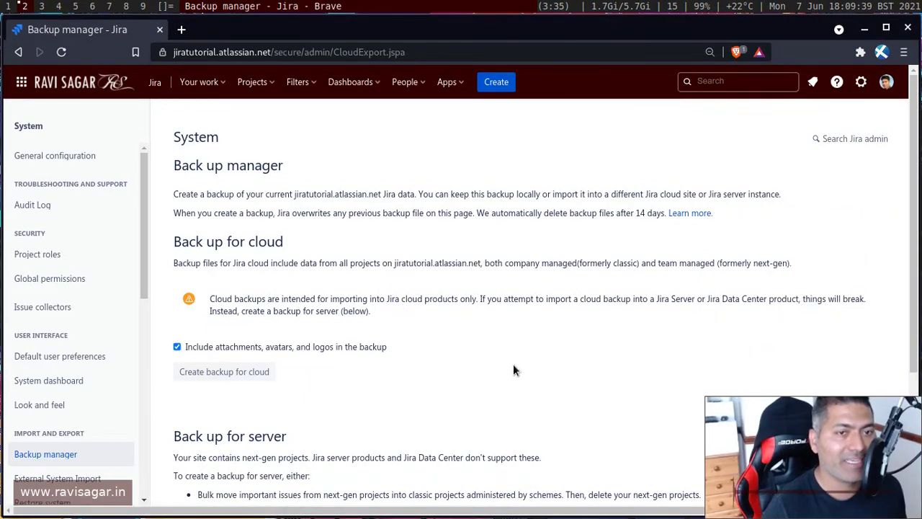
Review the cloud and server backup options, including the next-gen projects listed under the server backup.
scroll(514, 370, down, 1)
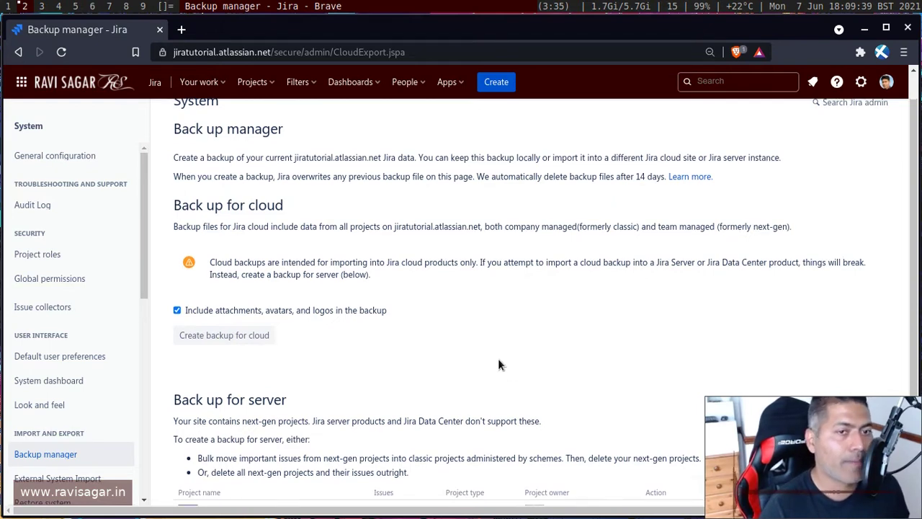
scroll(306, 228, down, 3)
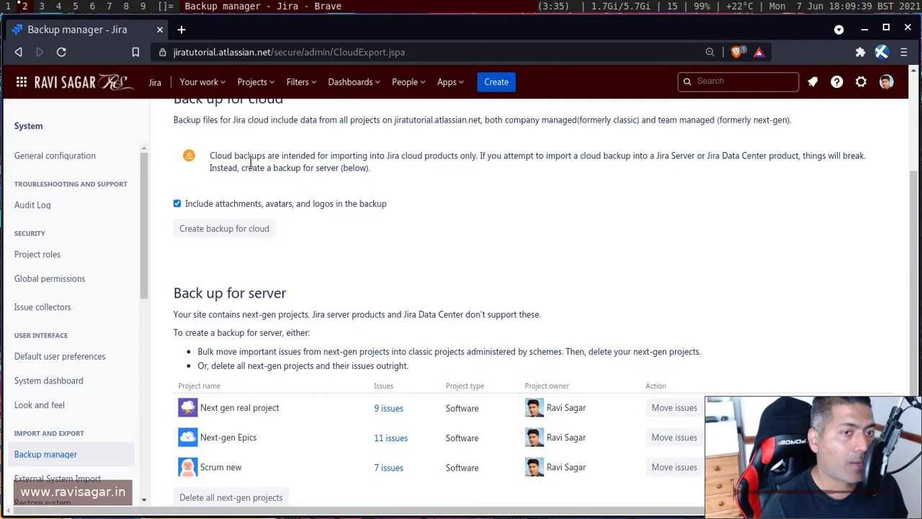
scroll(260, 164, down, 1)
scroll(247, 209, up, 3)
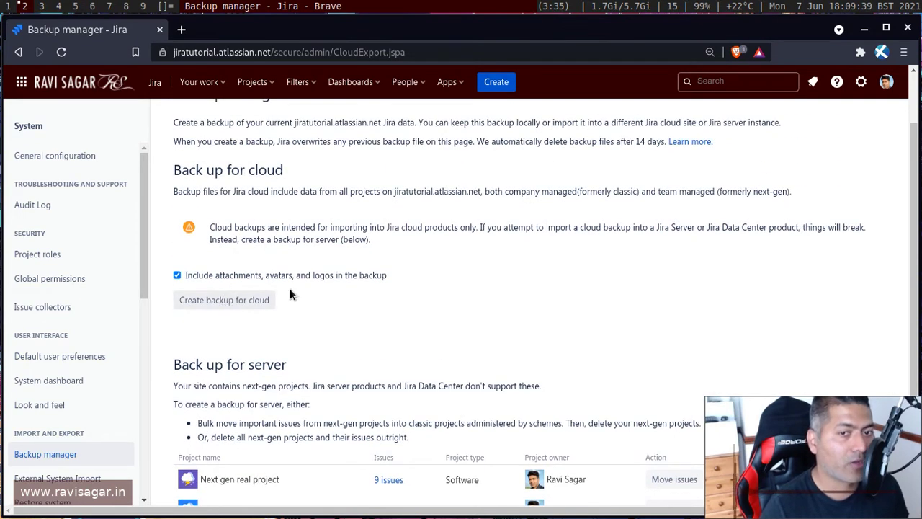
scroll(429, 274, down, 3)
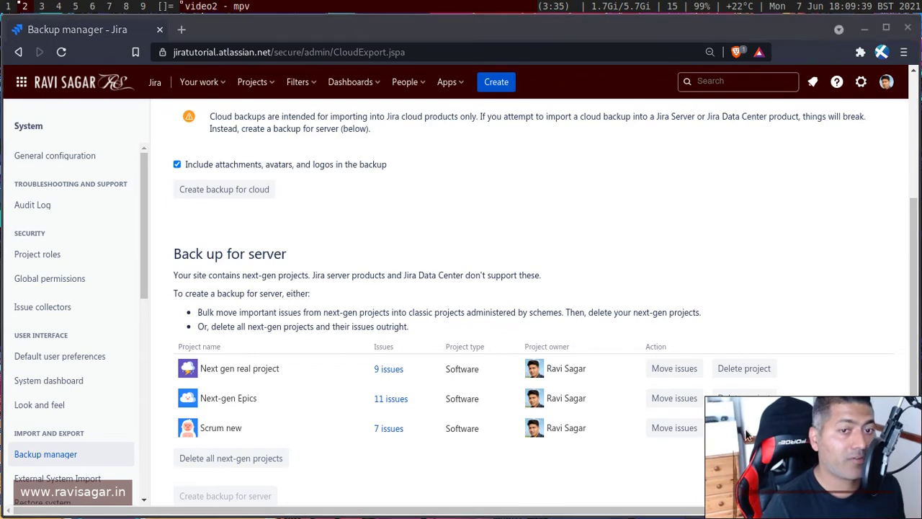
drag(818, 459, 751, 225)
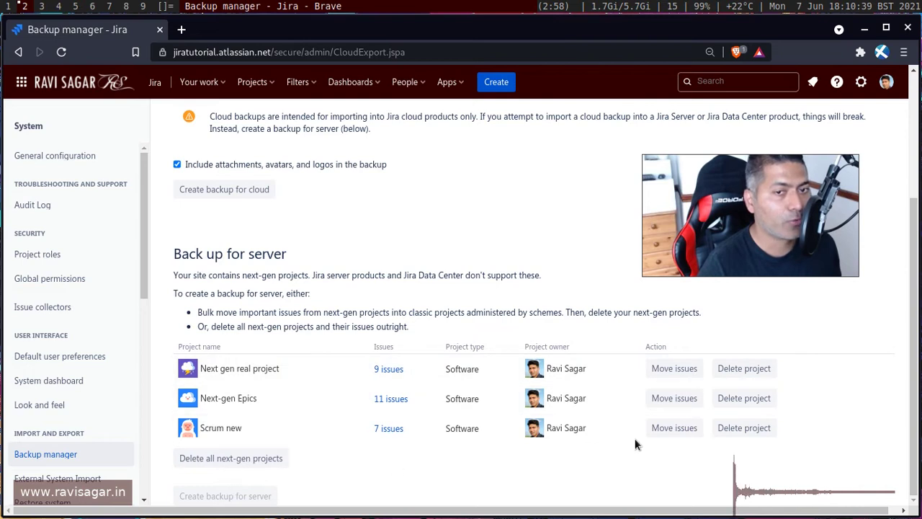
drag(742, 229, 776, 479)
scroll(359, 317, up, 4)
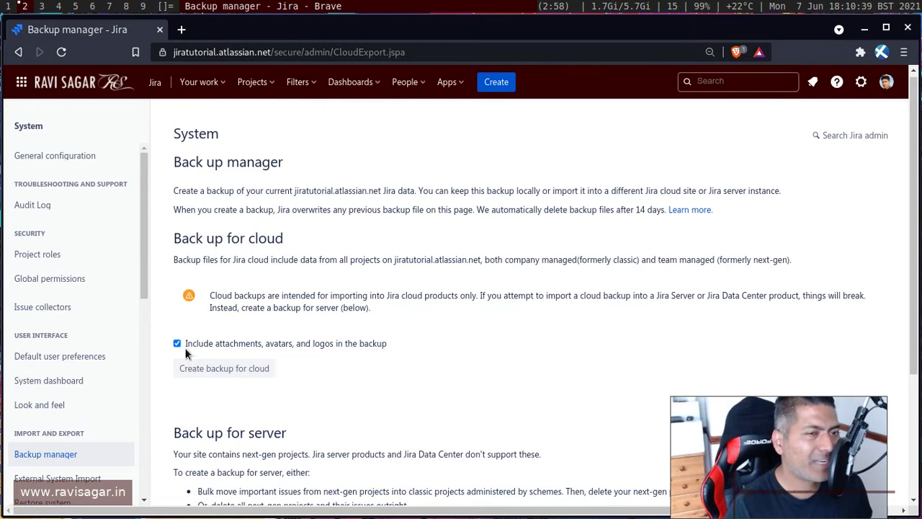
Create a backup for cloud with attachments, avatars, and logos included.
click(211, 370)
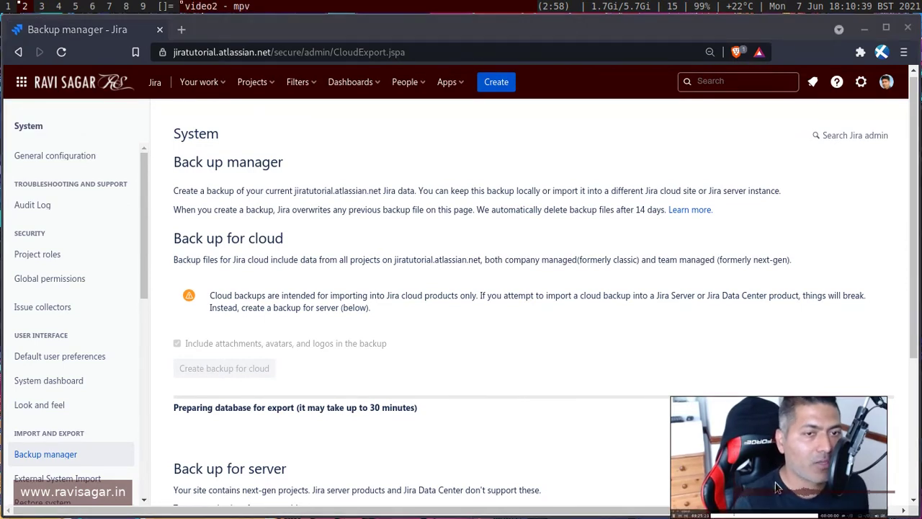
drag(776, 488, 777, 251)
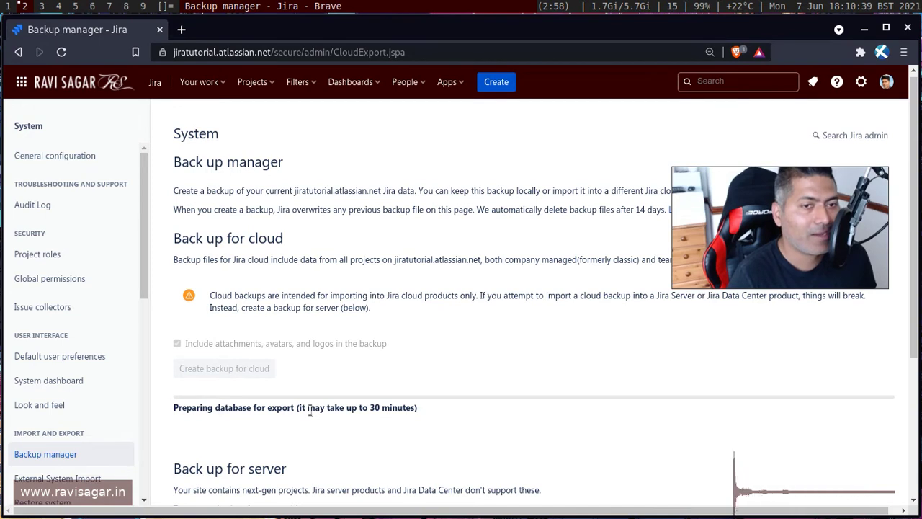
scroll(387, 449, down, 1)
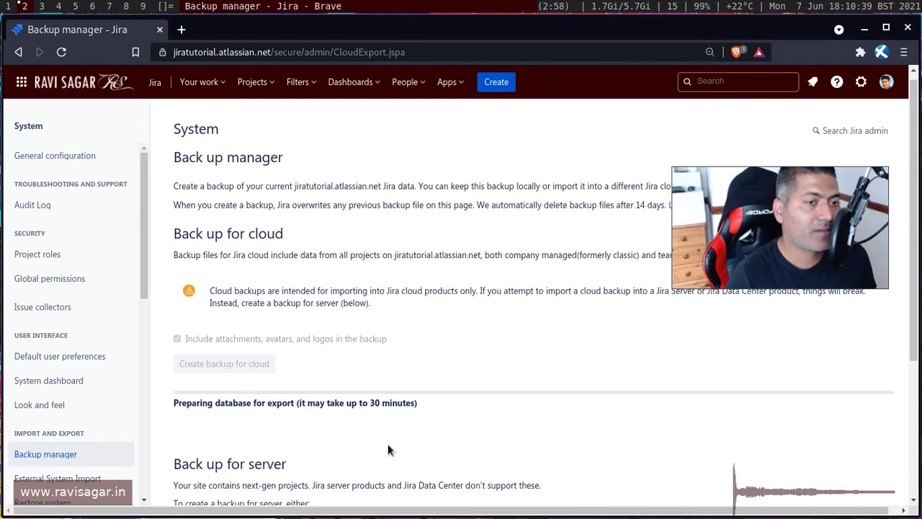
scroll(218, 404, down, 1)
Open the Restore system page and examine the Free plan limits, Cloud and Server restore instructions, and imported user data options.
scroll(94, 383, down, 2)
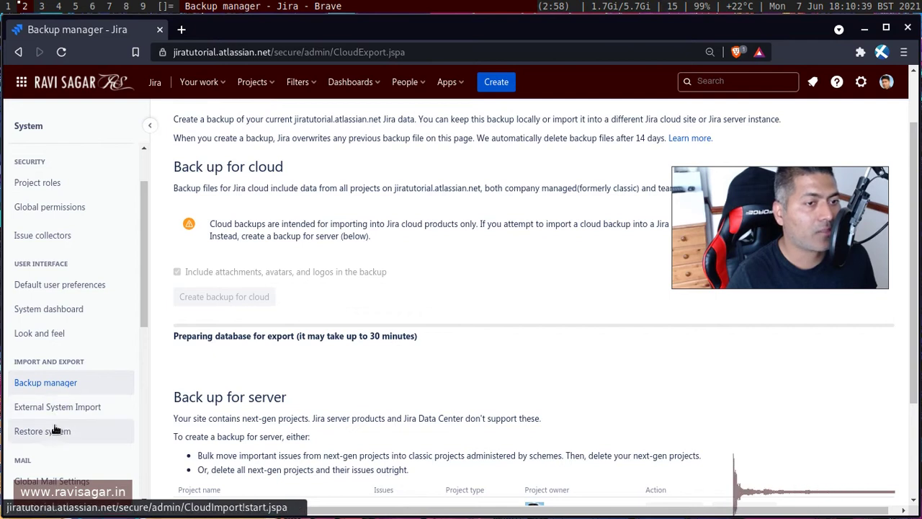
click(53, 435)
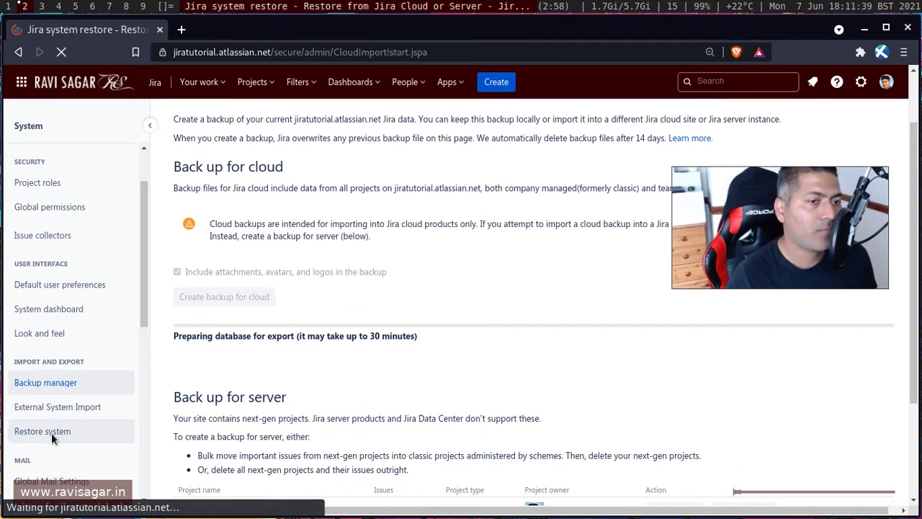
scroll(346, 322, down, 5)
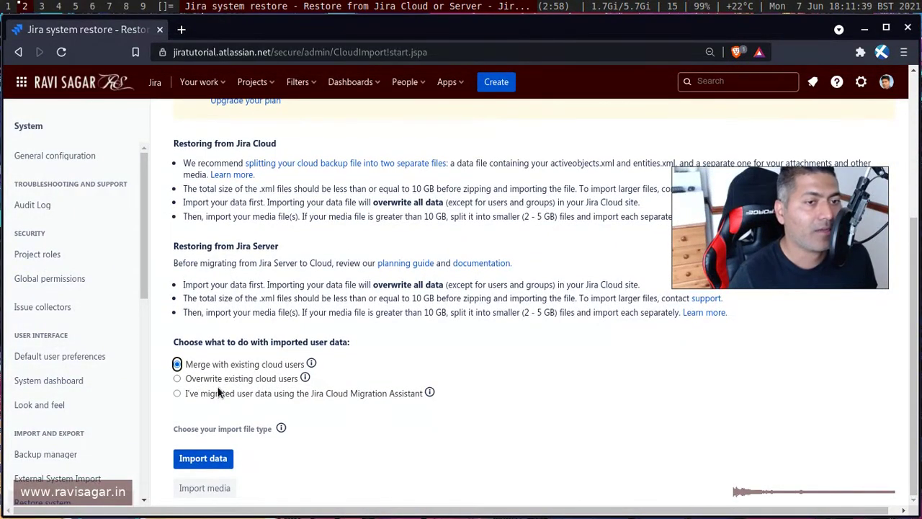
scroll(211, 364, up, 5)
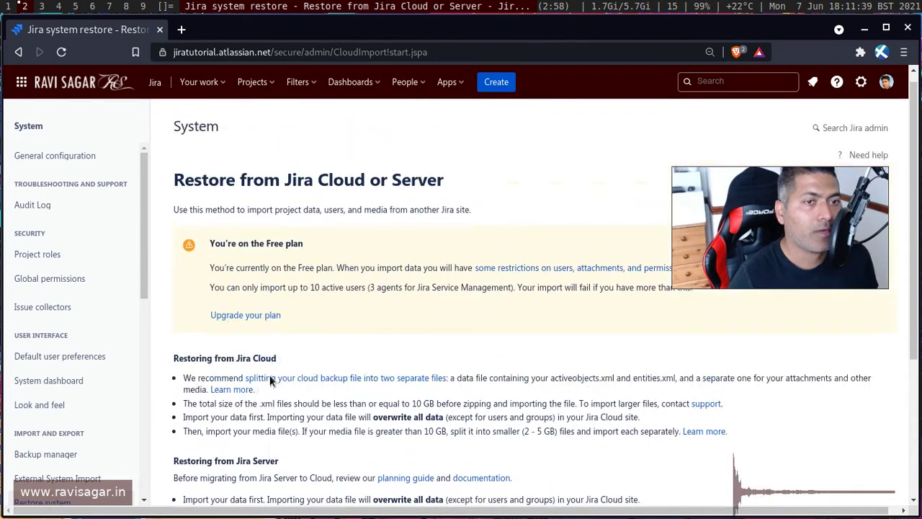
scroll(271, 379, down, 2)
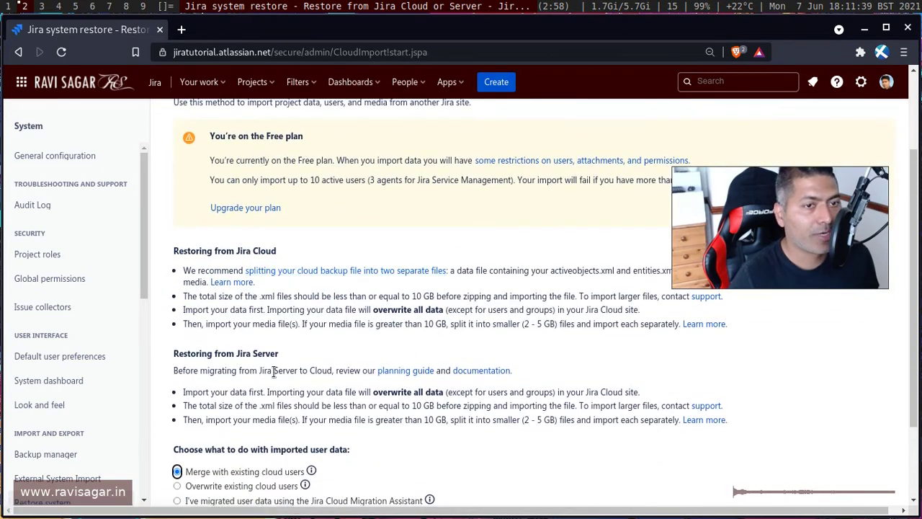
scroll(273, 375, down, 3)
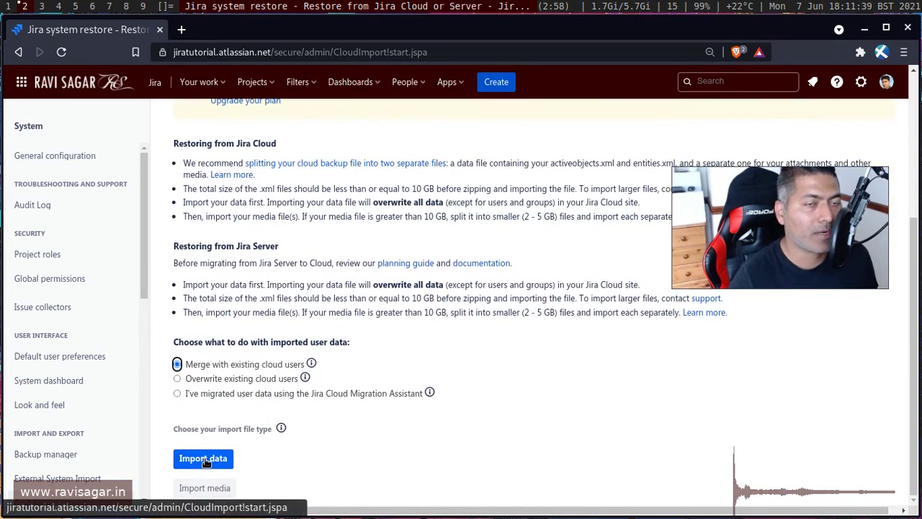
mouse_move(778, 255)
drag(773, 244, 806, 414)
scroll(508, 382, up, 3)
scroll(521, 386, up, 2)
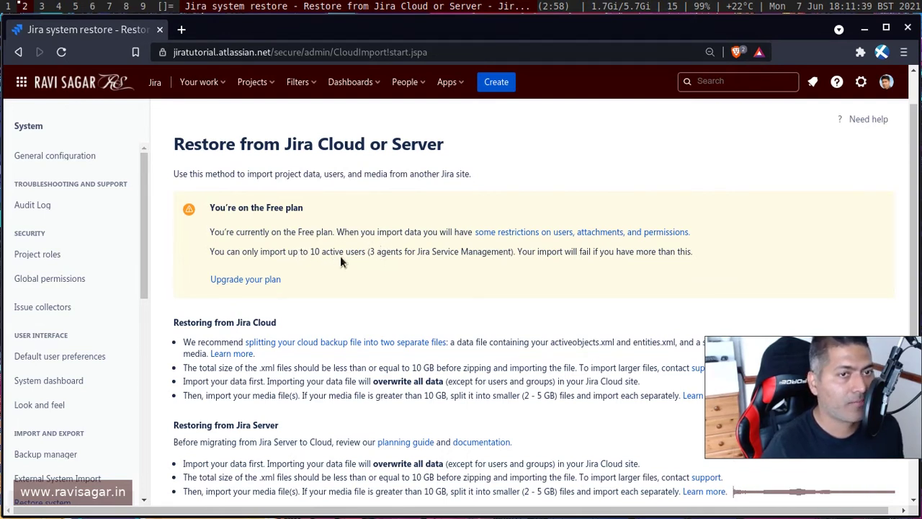
scroll(377, 273, down, 2)
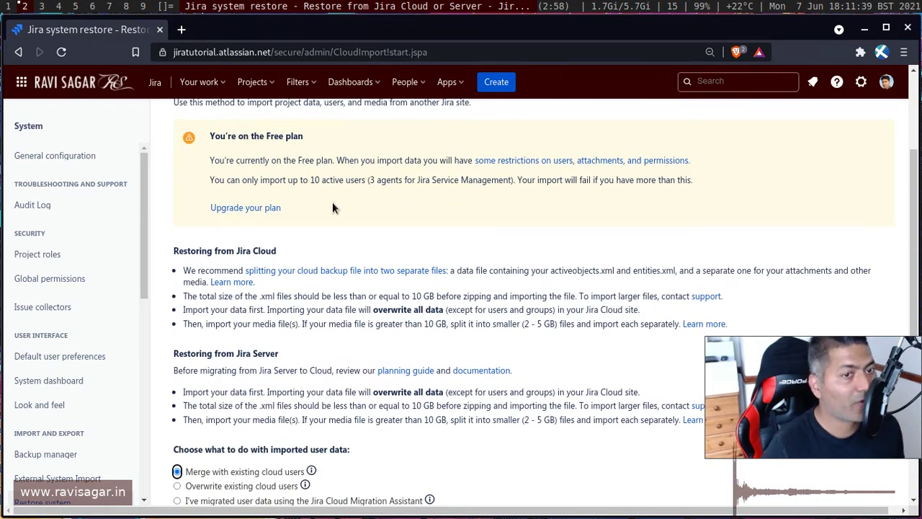
scroll(348, 190, down, 2)
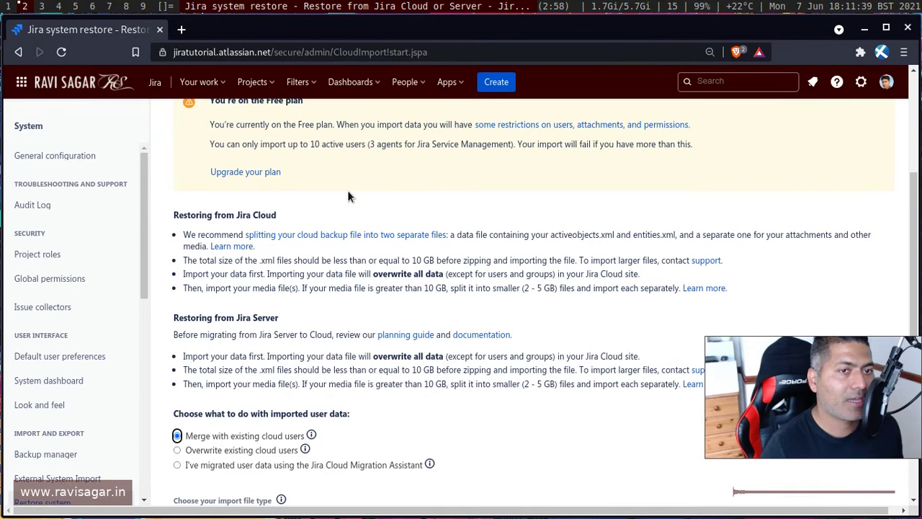
scroll(347, 190, down, 1)
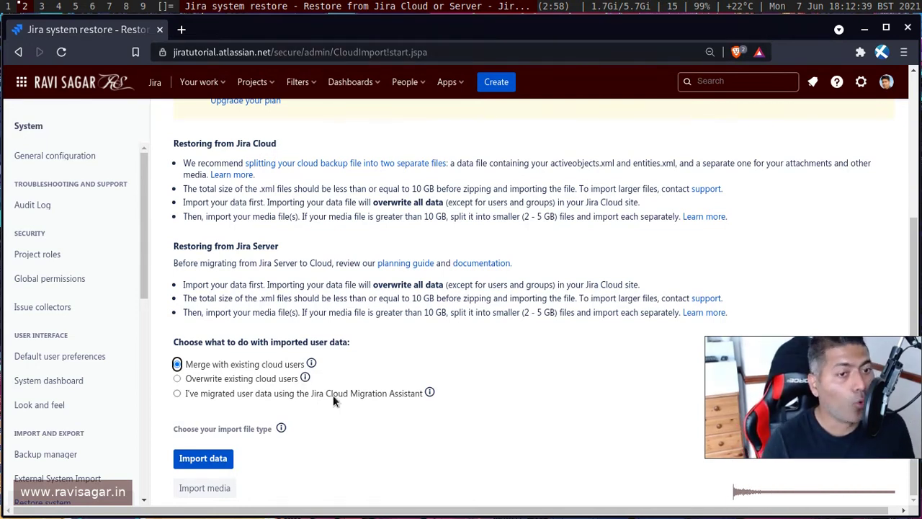
Try to import data with the option to merge with existing cloud users, and cancel out of the dialog.
click(203, 460)
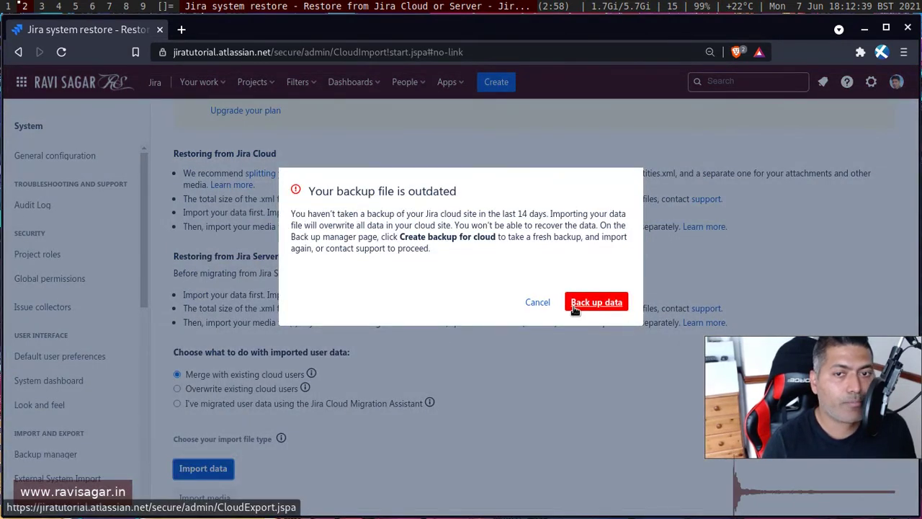
click(538, 303)
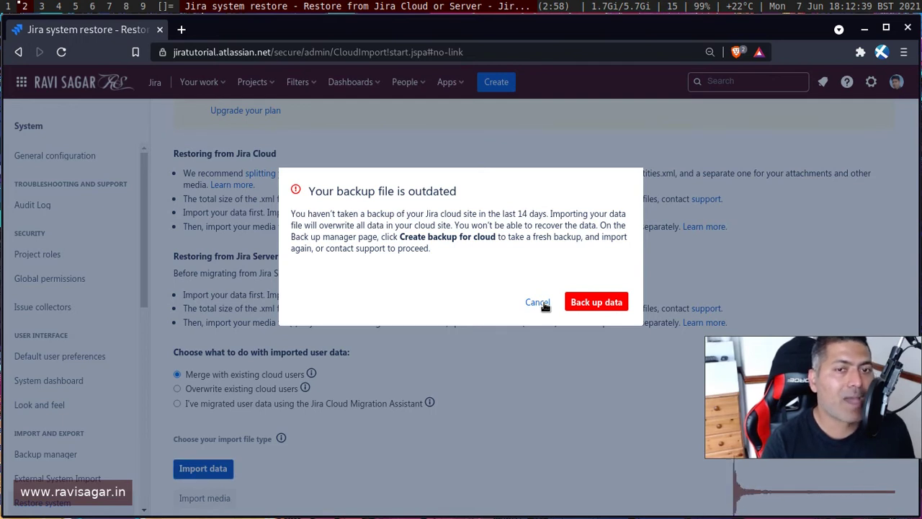
click(538, 303)
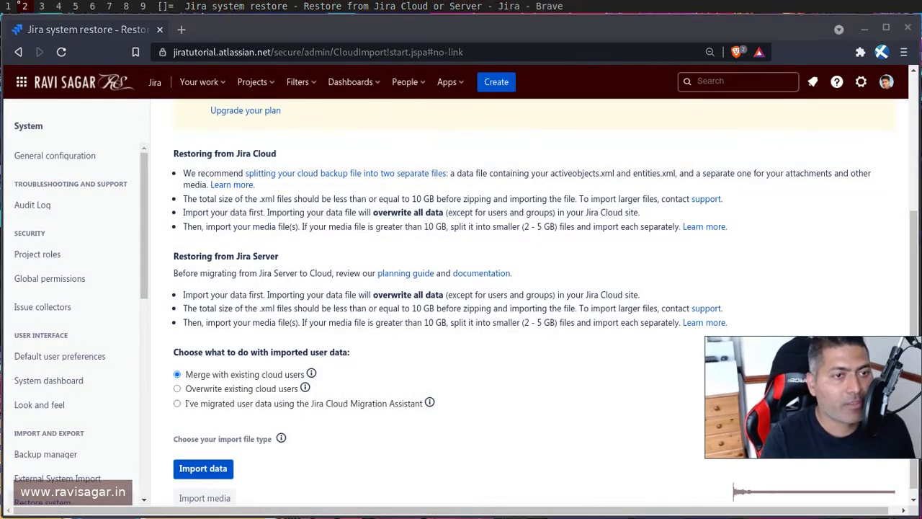
Return to the Backup manager and check the progress of the cloud backup.
scroll(396, 307, up, 3)
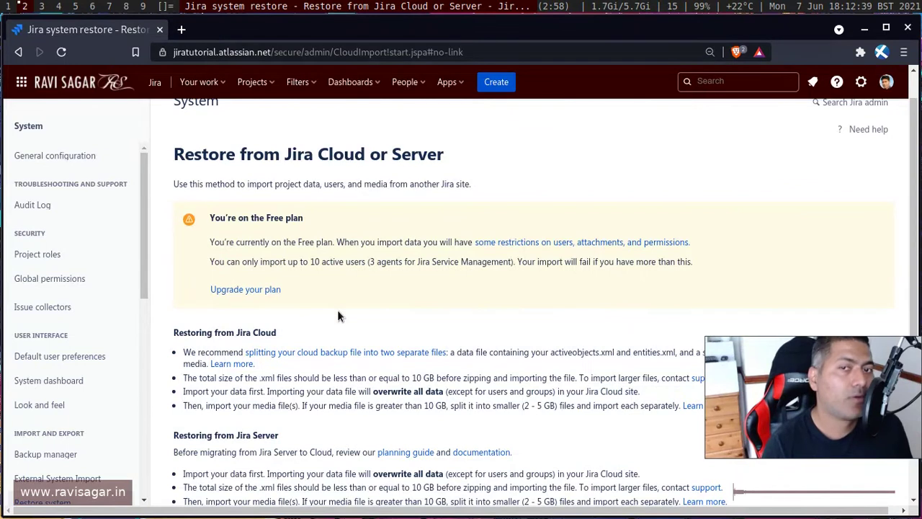
scroll(72, 288, down, 3)
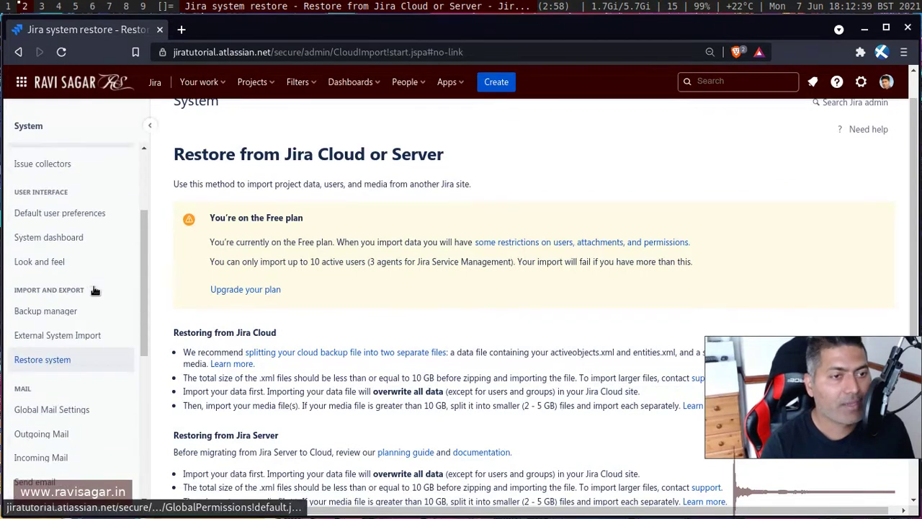
click(73, 318)
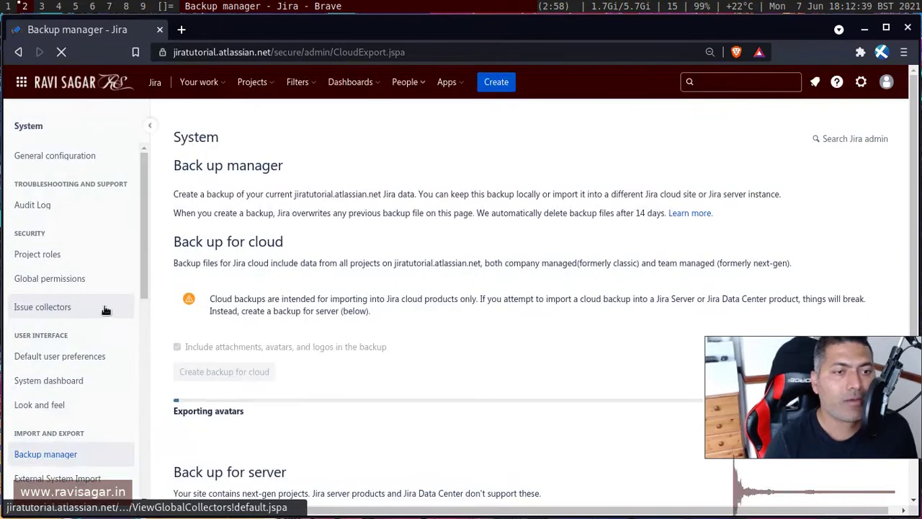
scroll(347, 288, down, 3)
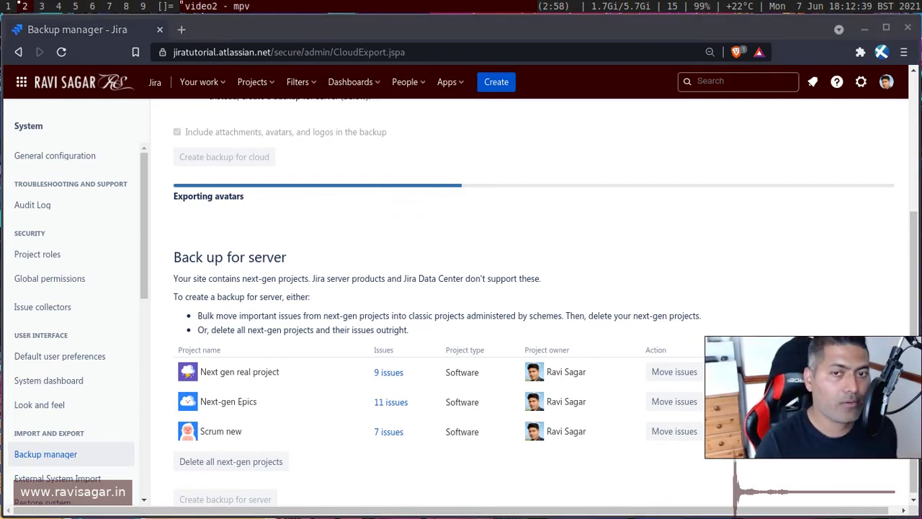
mouse_move(862, 422)
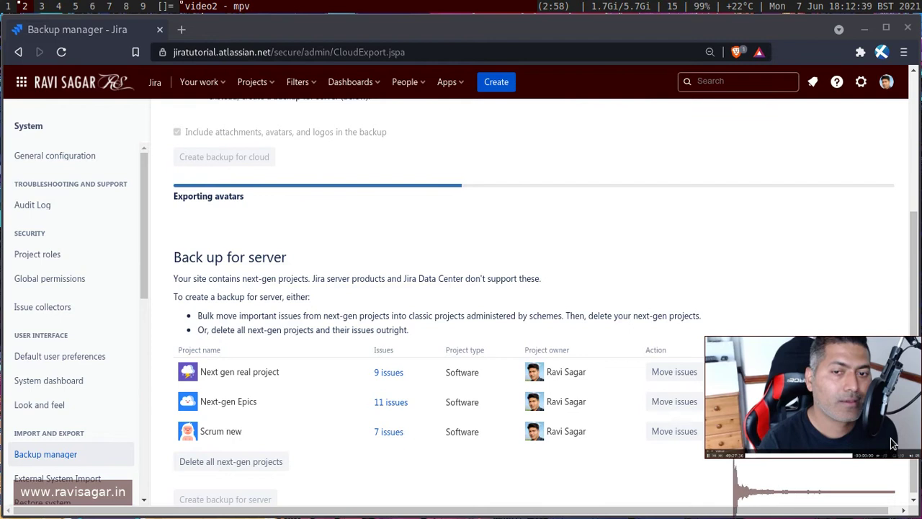
drag(854, 426, 241, 300)
drag(309, 331, 552, 468)
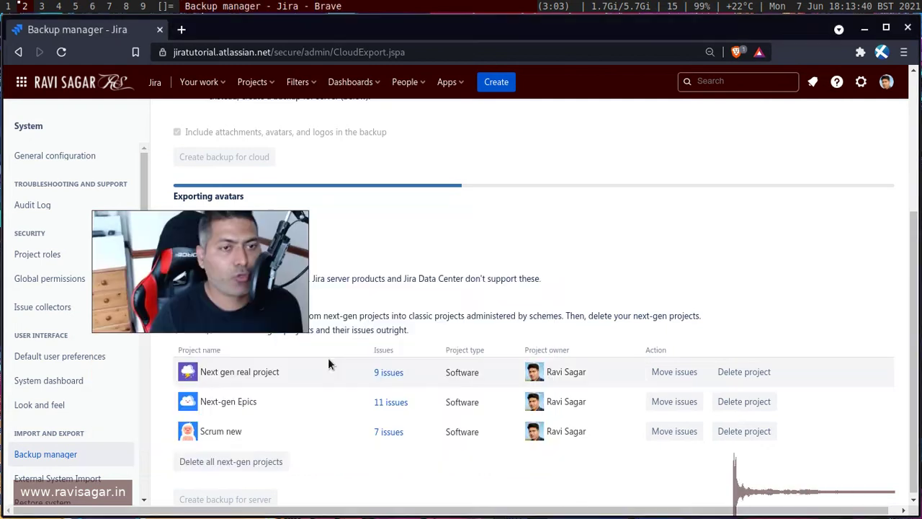
drag(572, 496, 328, 357)
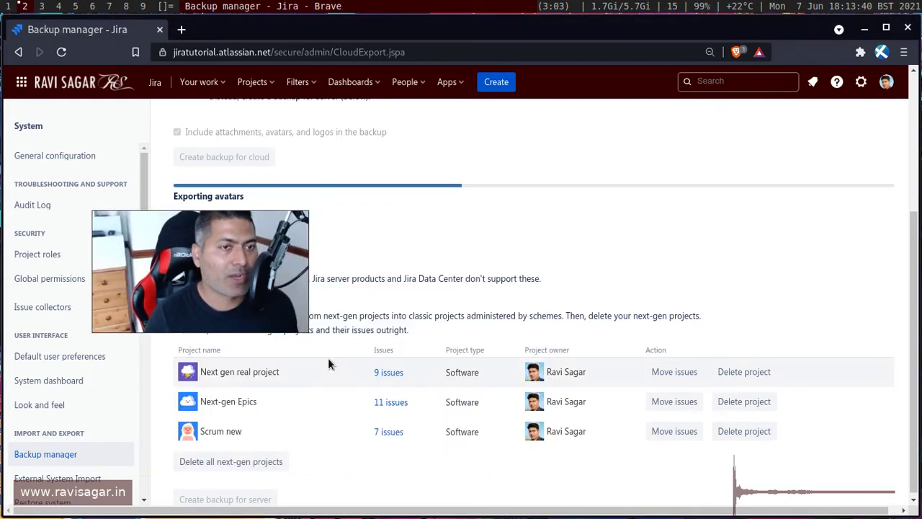
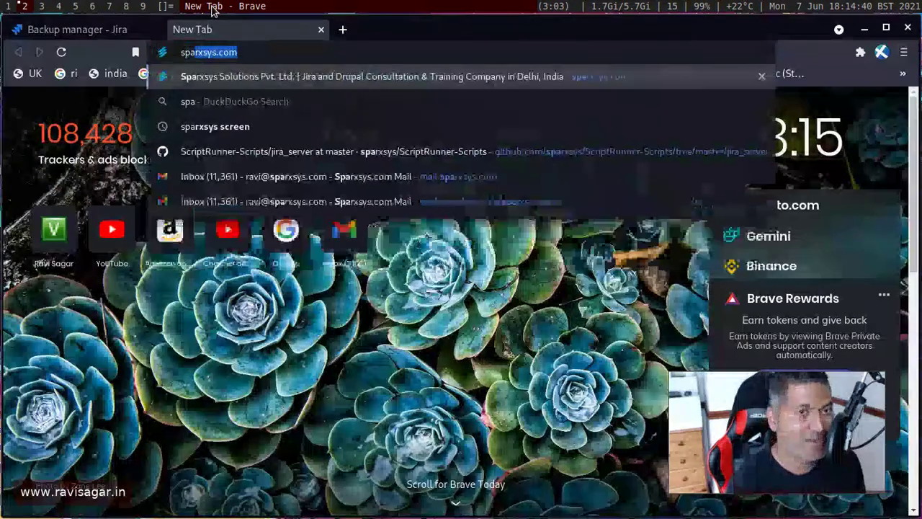
Open the sparxsys/ScriptRunner-Scripts jira_server page on GitHub, then go to the repository owner's profile and view the popular repositories.
key(Down)
key(Down)
key(Down)
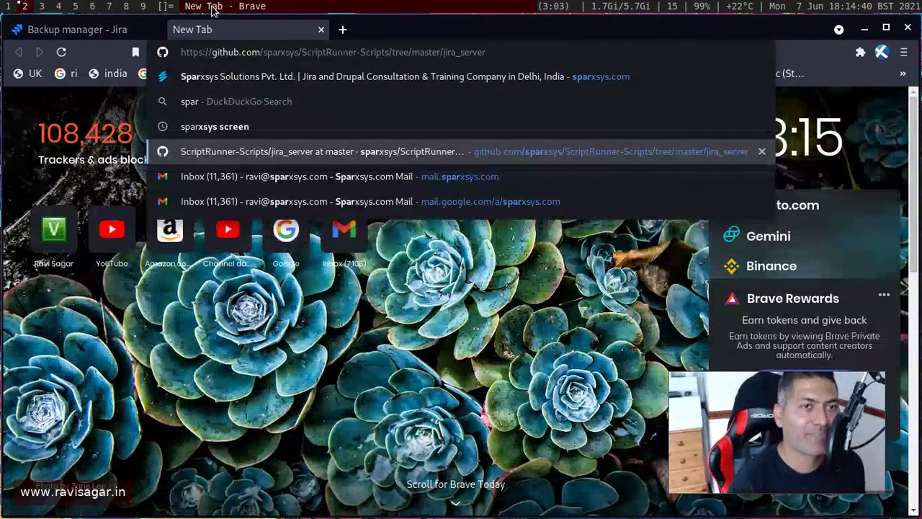
key(Return)
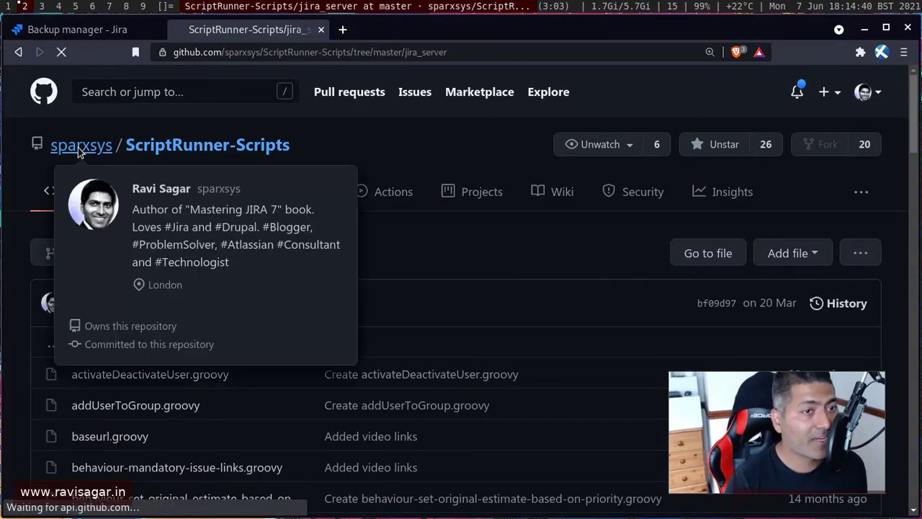
click(78, 147)
scroll(470, 315, down, 3)
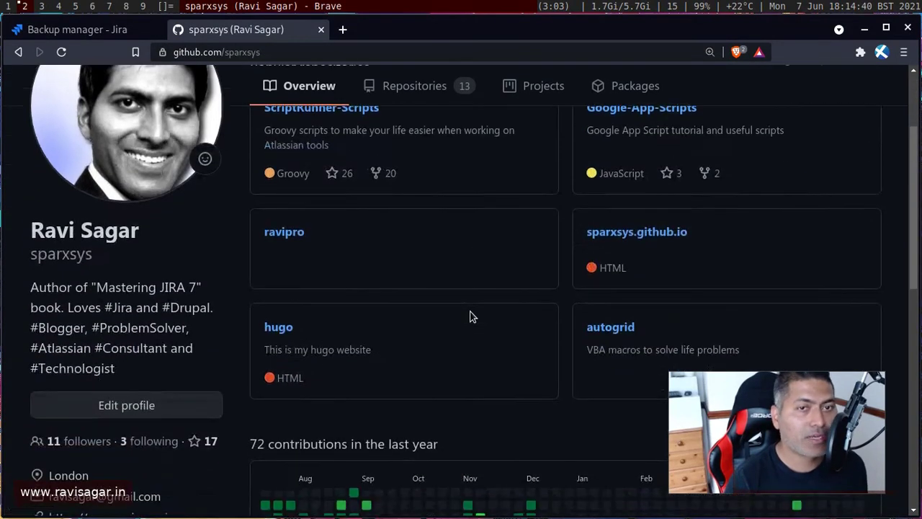
scroll(525, 270, up, 2)
scroll(360, 334, up, 1)
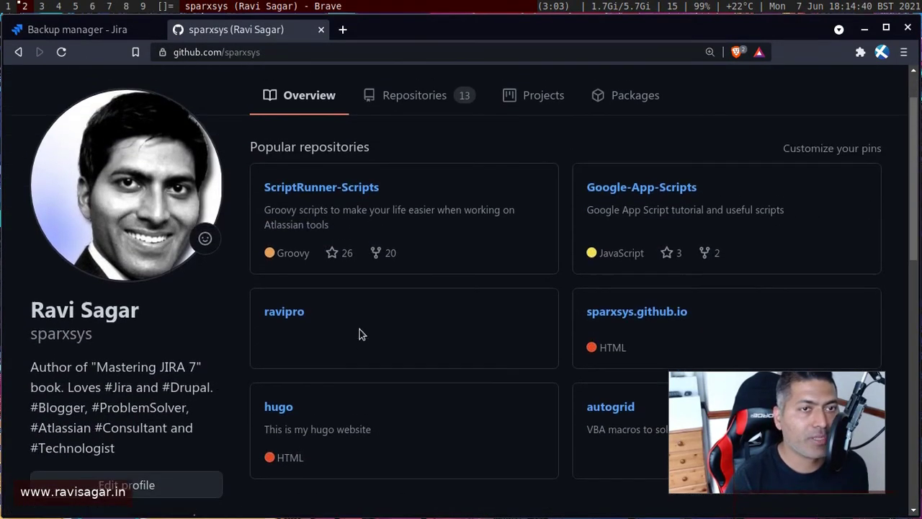
Open the full repository list of the GitHub profile and look through it from the newest to the oldest repository.
click(426, 126)
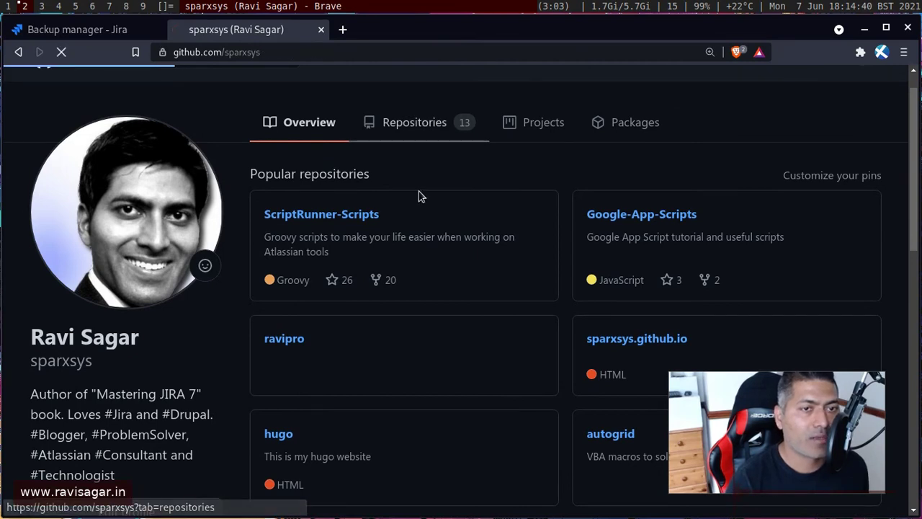
scroll(408, 218, down, 8)
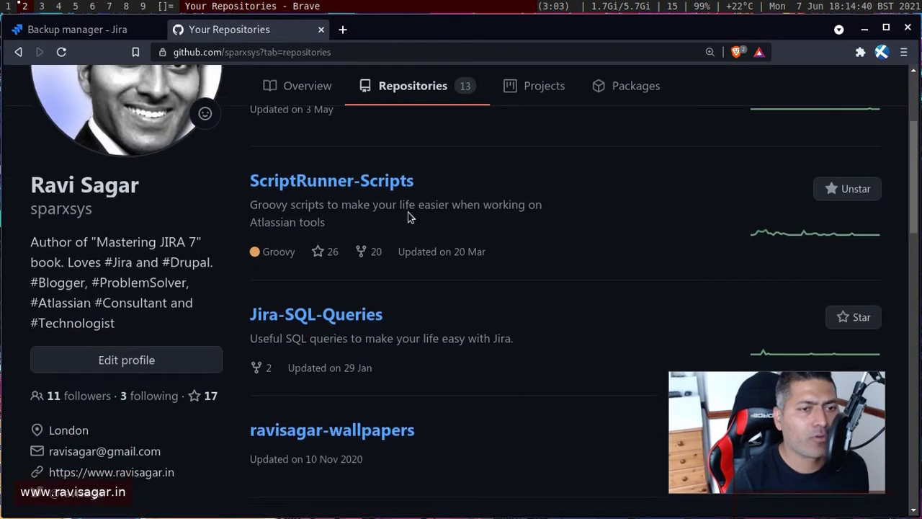
scroll(377, 287, down, 6)
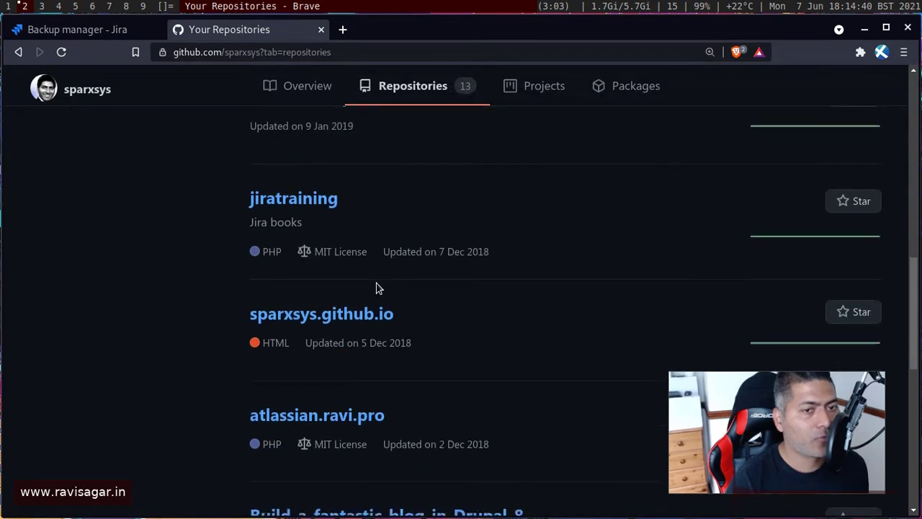
scroll(377, 287, down, 3)
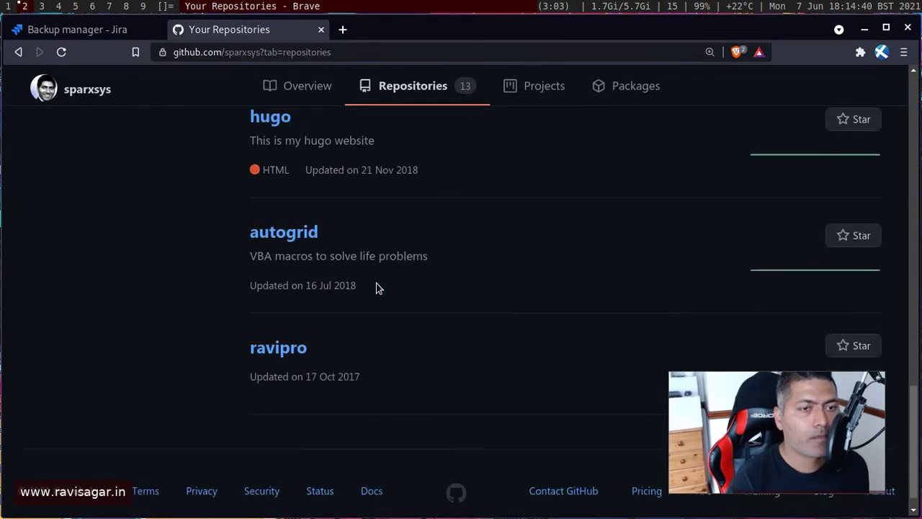
scroll(376, 286, up, 7)
scroll(377, 287, up, 6)
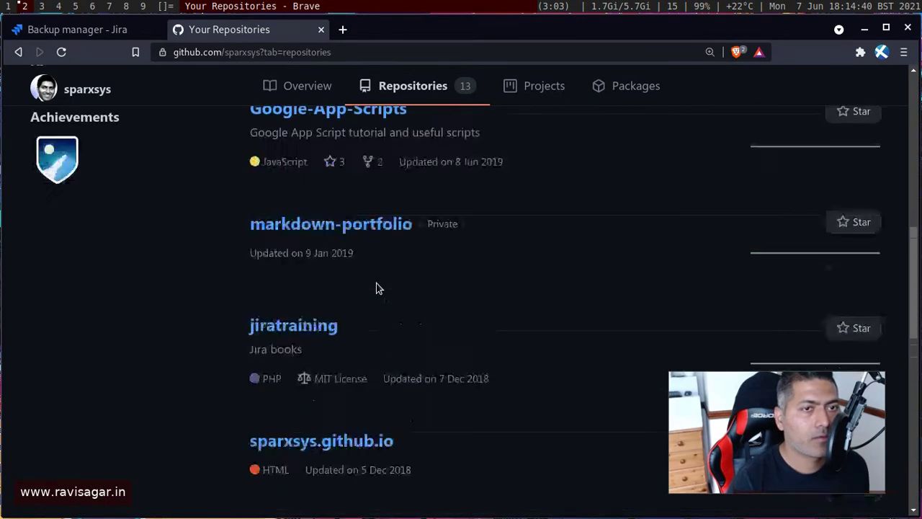
scroll(377, 287, up, 3)
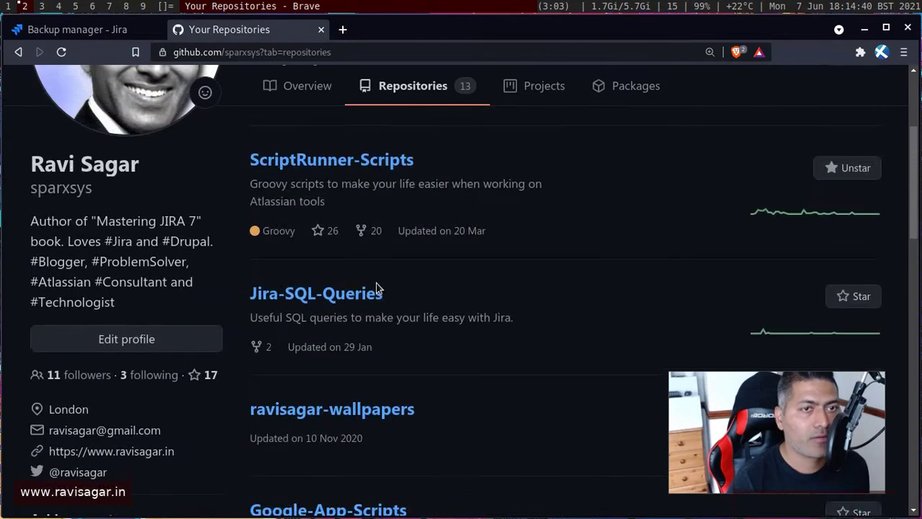
scroll(377, 288, down, 4)
scroll(320, 393, down, 4)
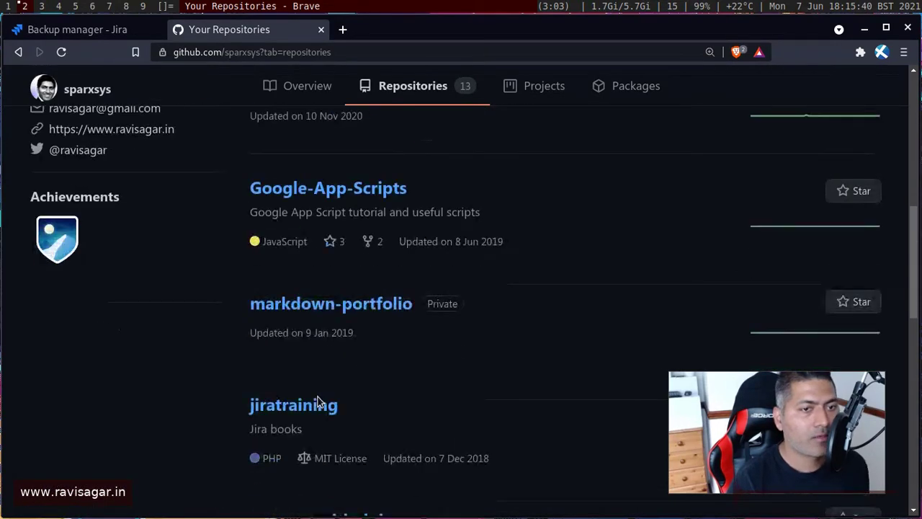
scroll(305, 306, down, 2)
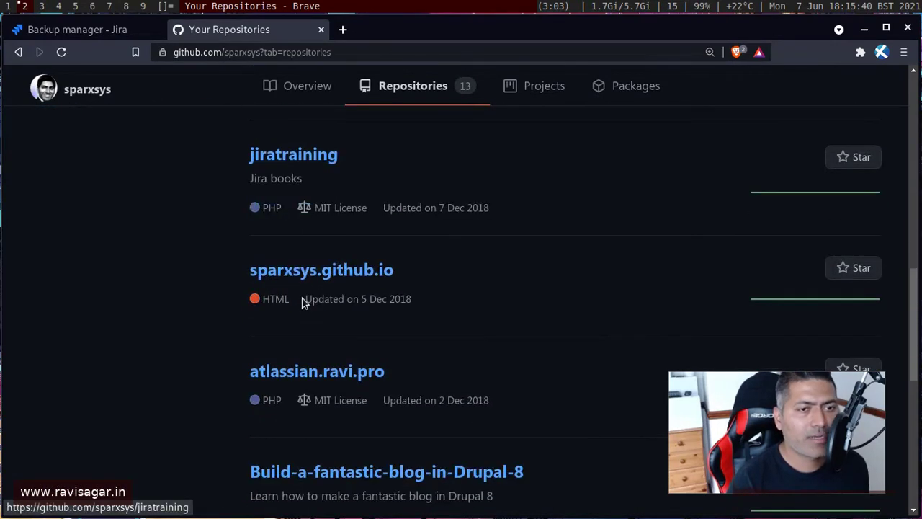
scroll(338, 306, down, 2)
scroll(397, 281, down, 5)
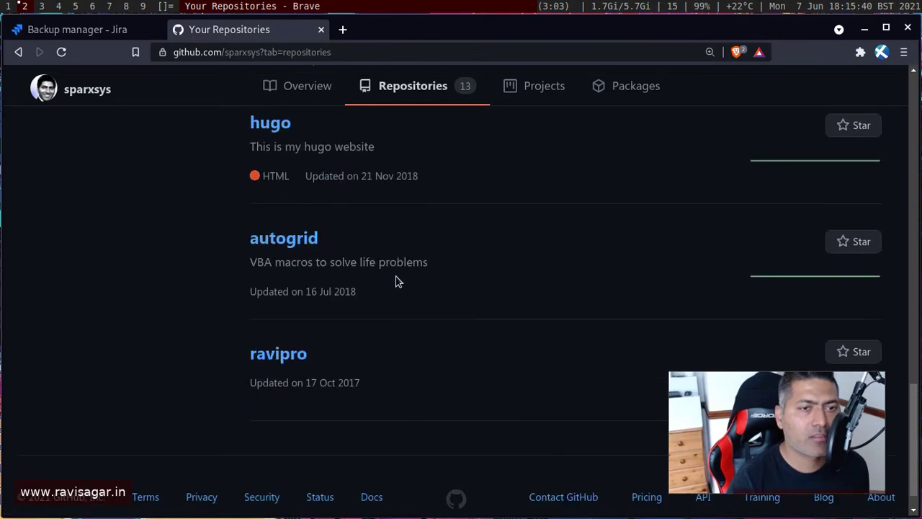
scroll(305, 389, up, 12)
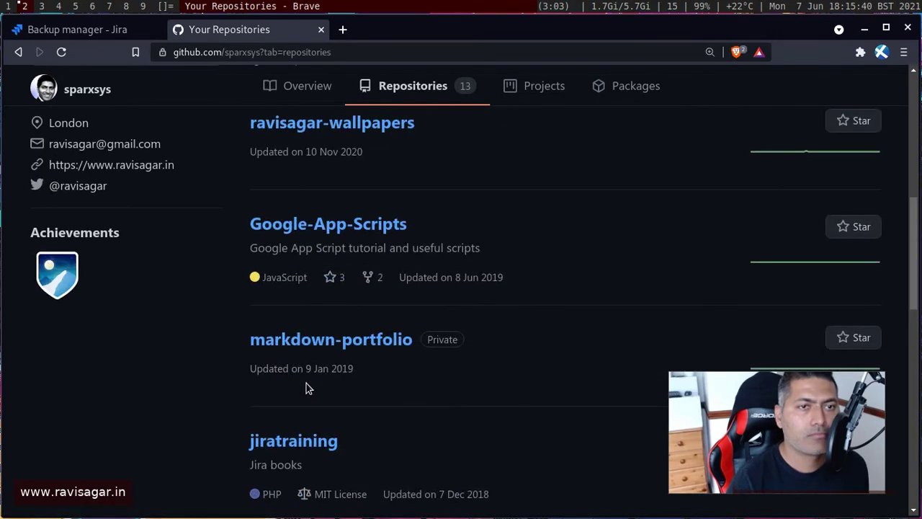
scroll(311, 370, up, 4)
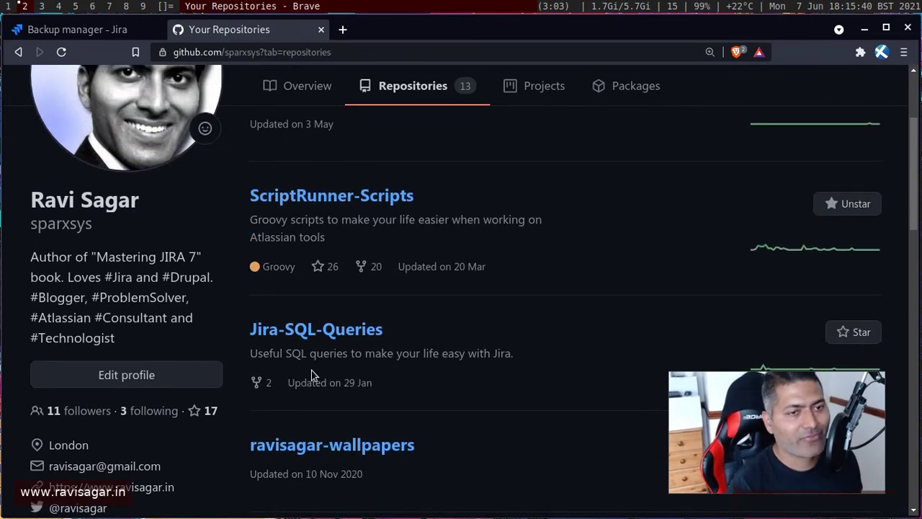
Switch back to the Jira Backup manager page and check how far the cloud backup has progressed.
click(79, 30)
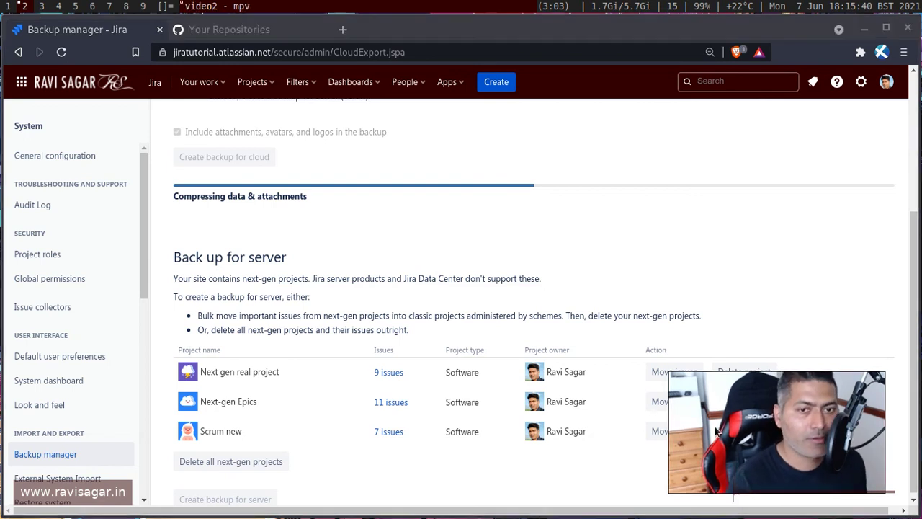
key(super+shift+space)
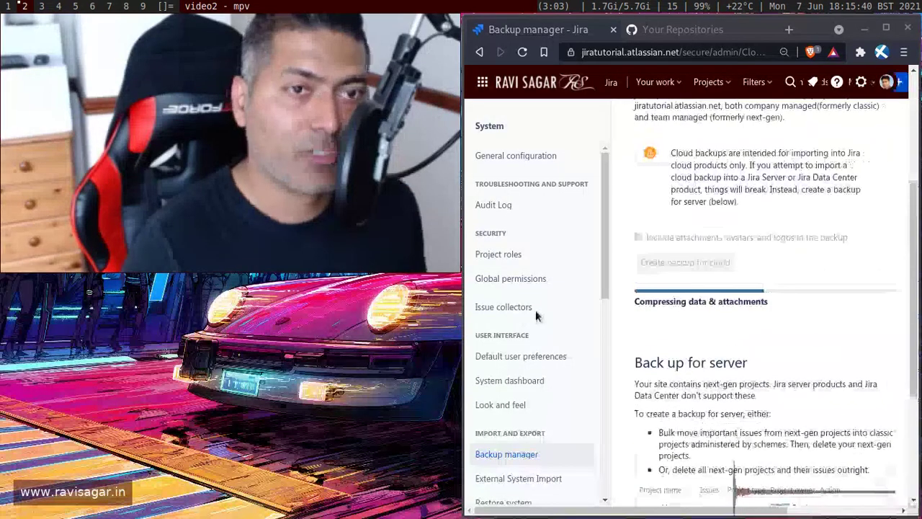